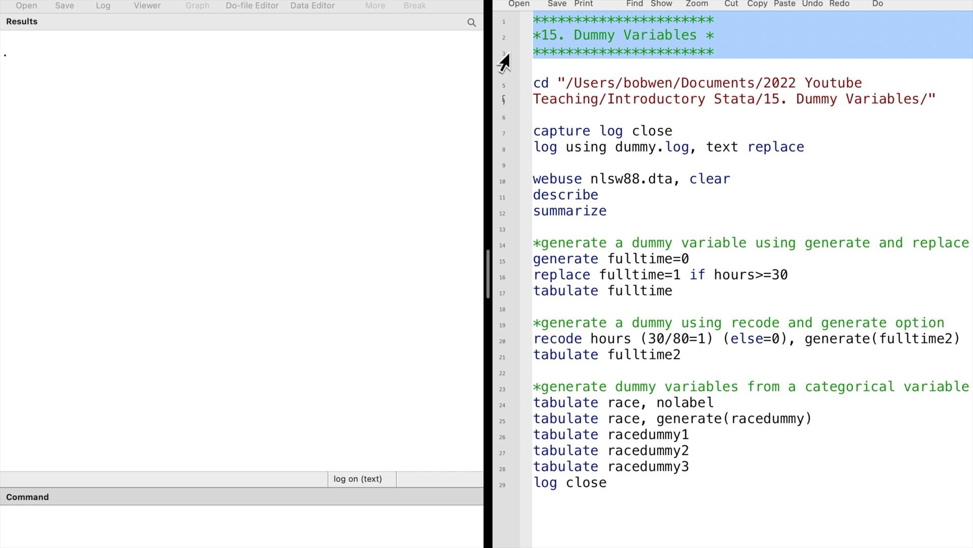
Set the working directory, close any old log and open dummy.log.
click(503, 90)
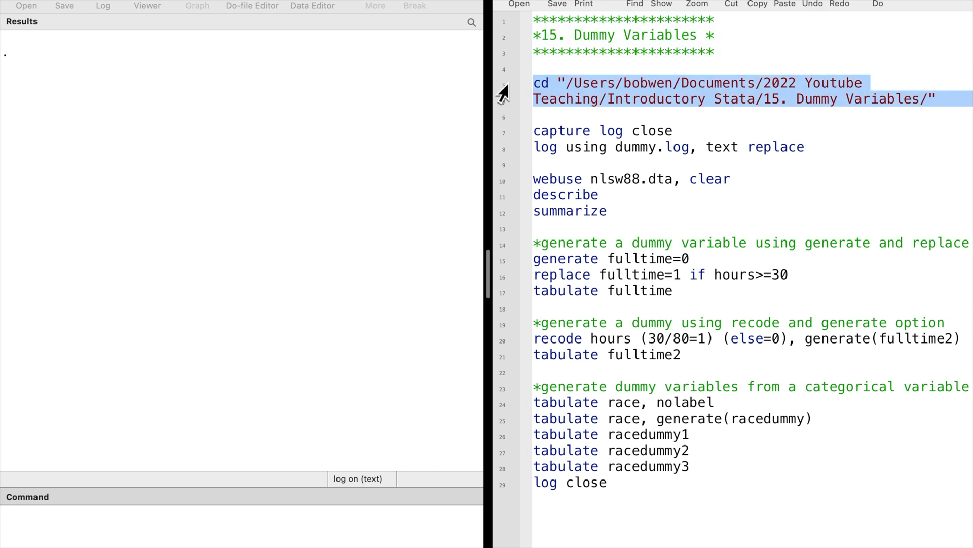
key(super+shift+d)
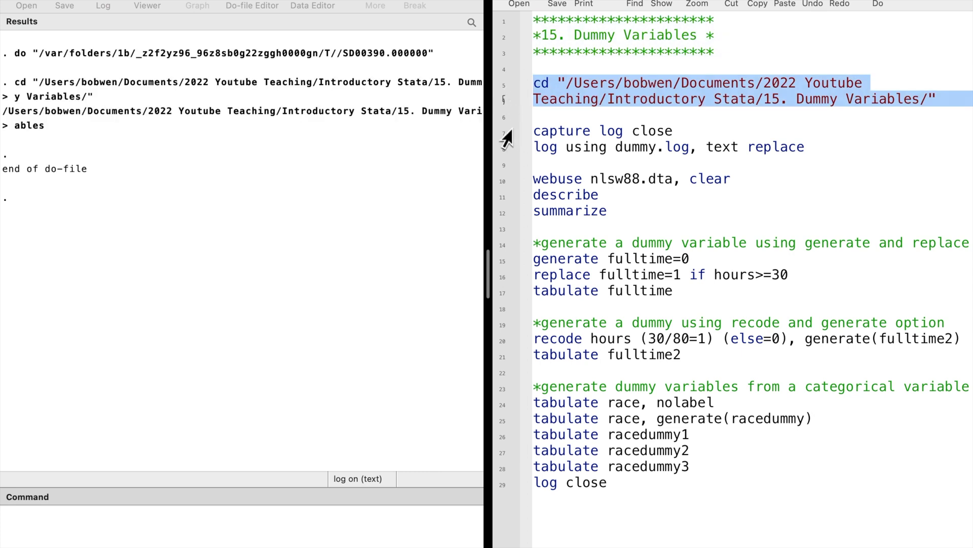
click(505, 137)
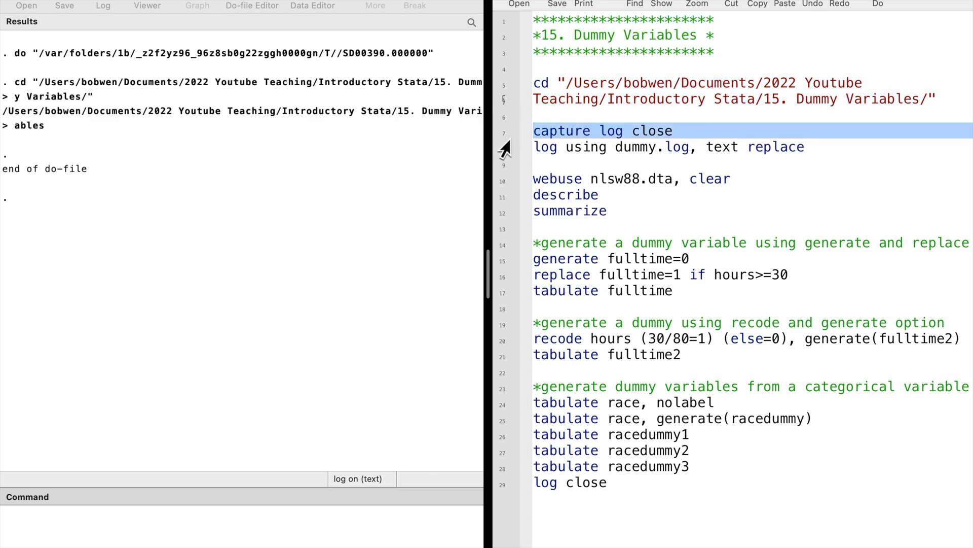
drag(504, 143, 504, 159)
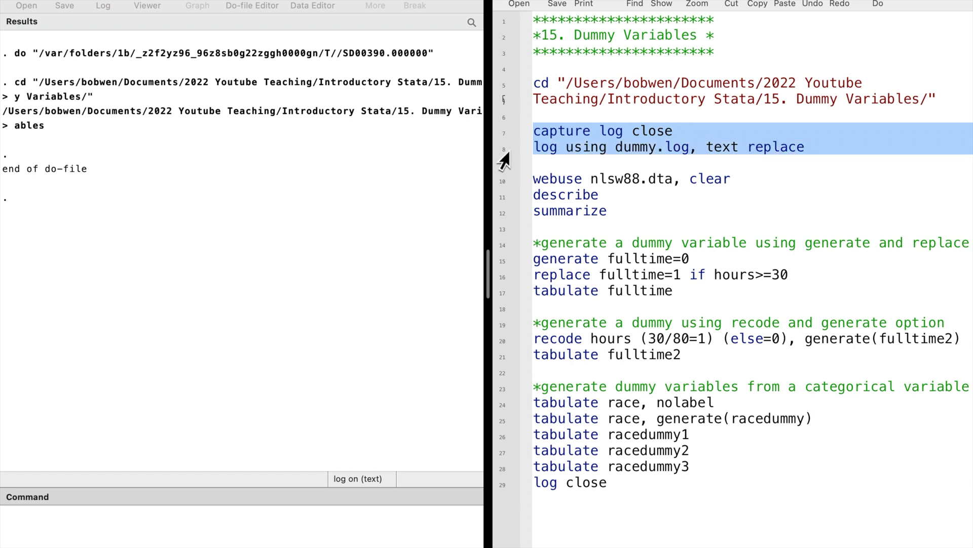
key(super+shift+d)
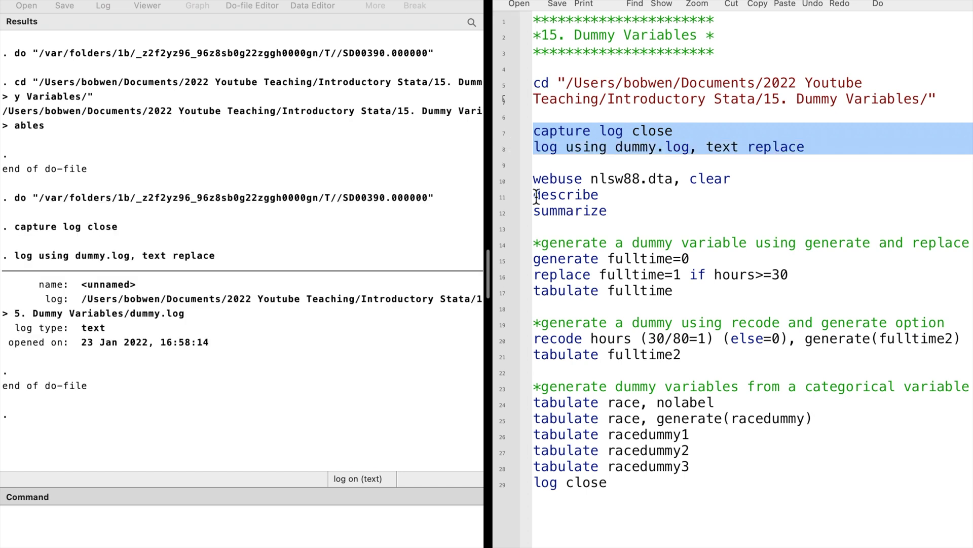
Load nlsw88 with webuse, then describe and summarize its variables.
click(502, 183)
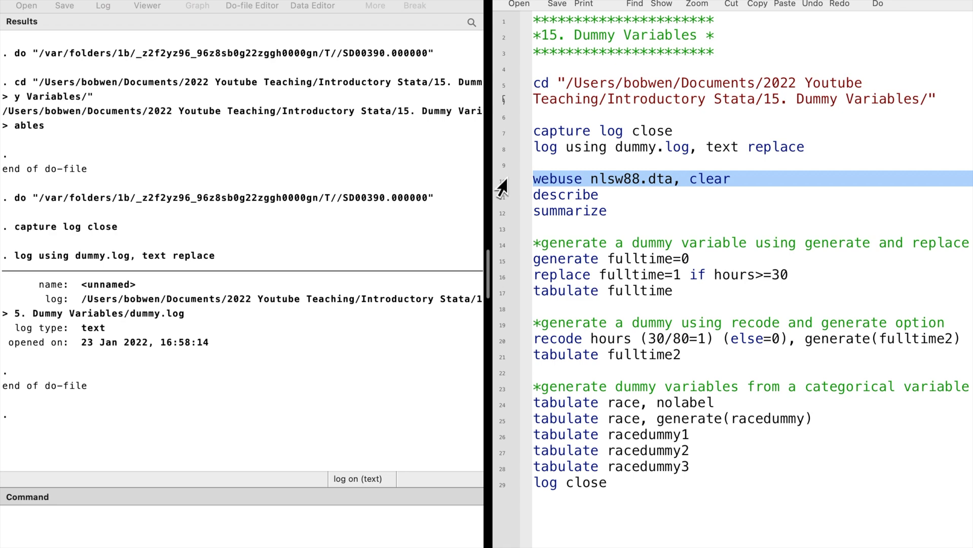
key(super+shift+d)
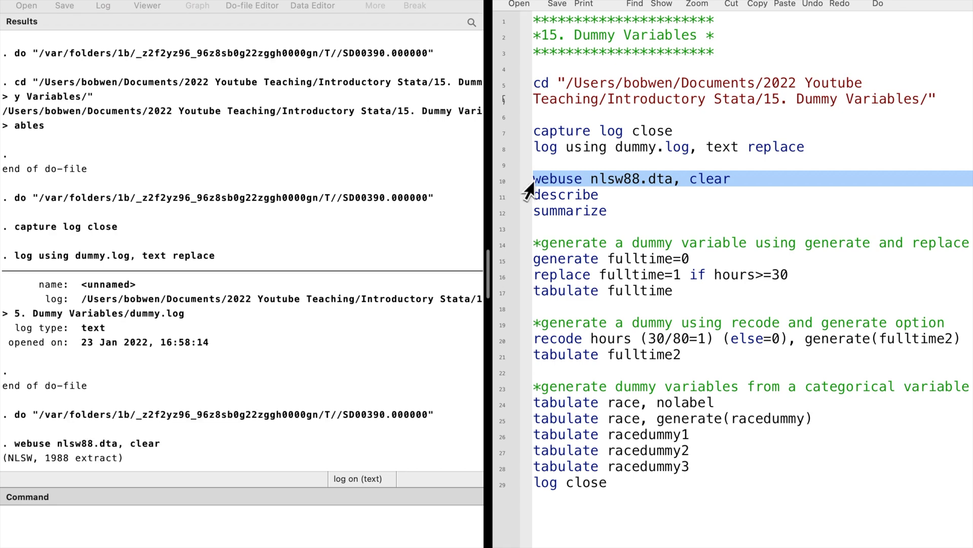
click(528, 193)
key(super+shift+d)
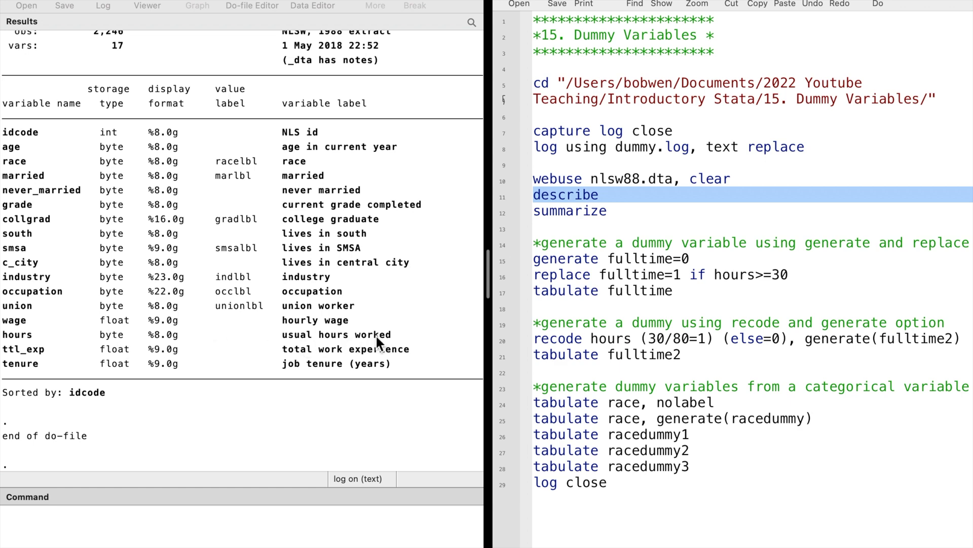
click(498, 213)
key(super+shift+d)
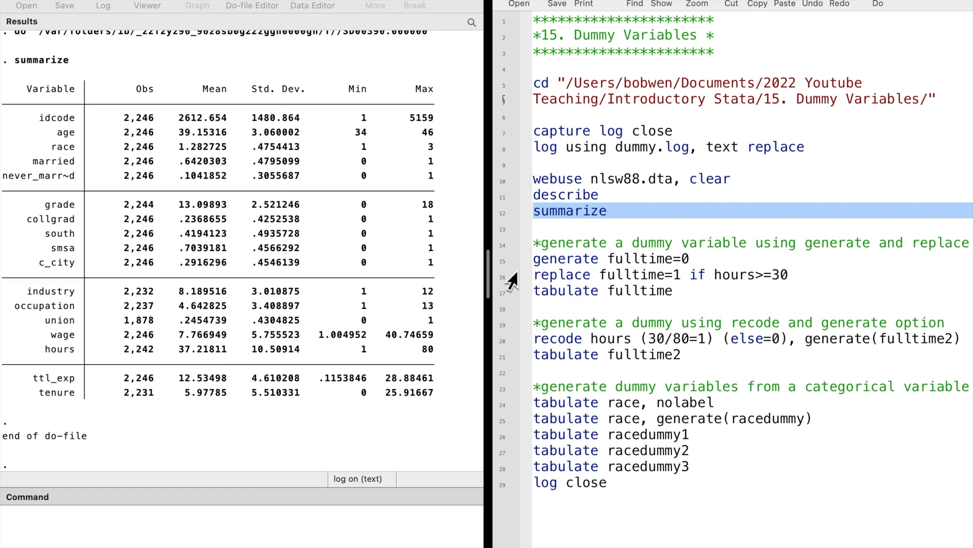
click(502, 246)
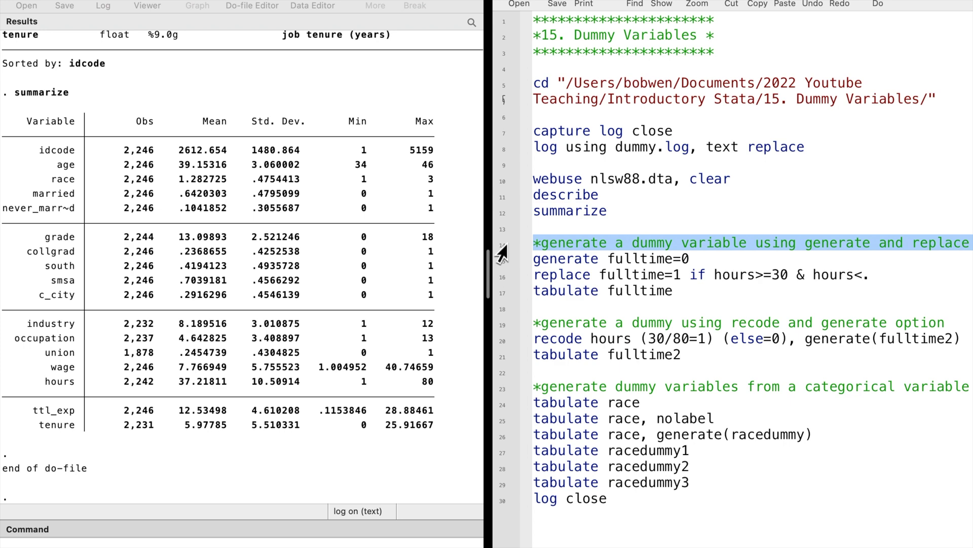
Generate fulltime as 0, replace with 1 for 30+ hours, and tabulate: 368 zeros, 1,878 ones.
click(497, 264)
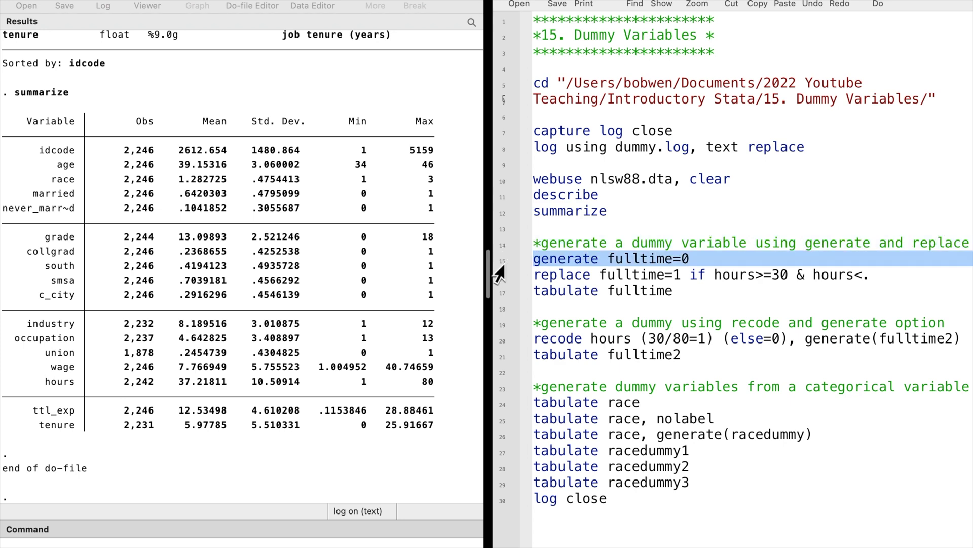
key(super+shift+d)
click(498, 278)
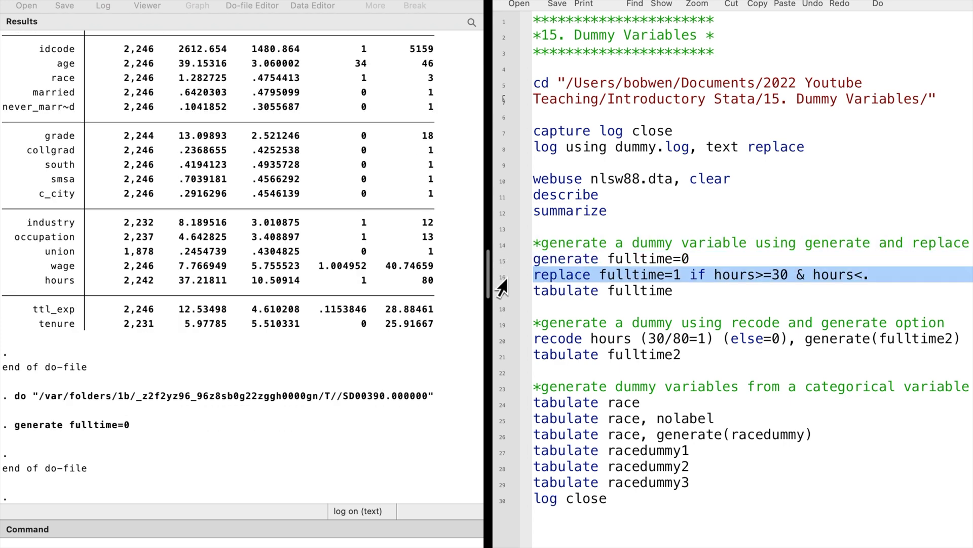
key(super+shift+d)
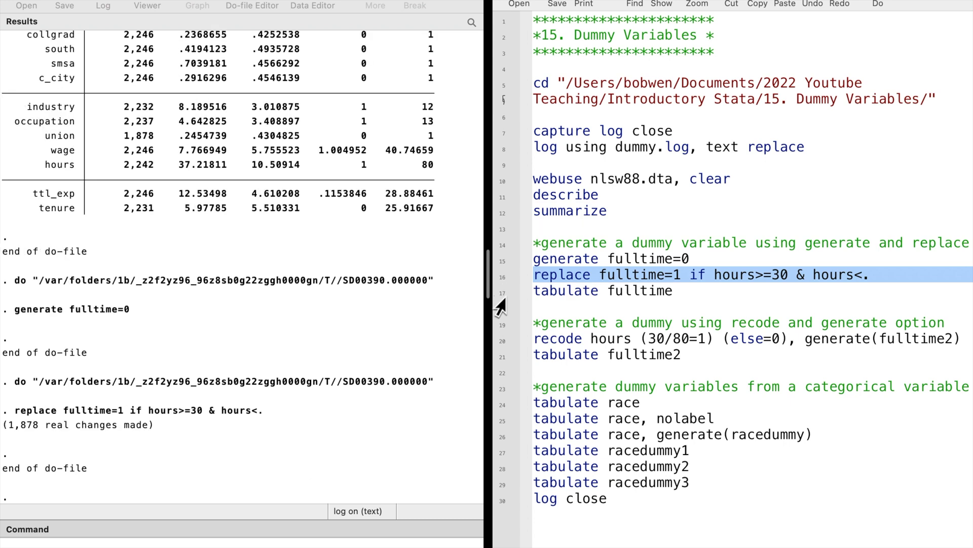
click(498, 303)
key(super+shift+d)
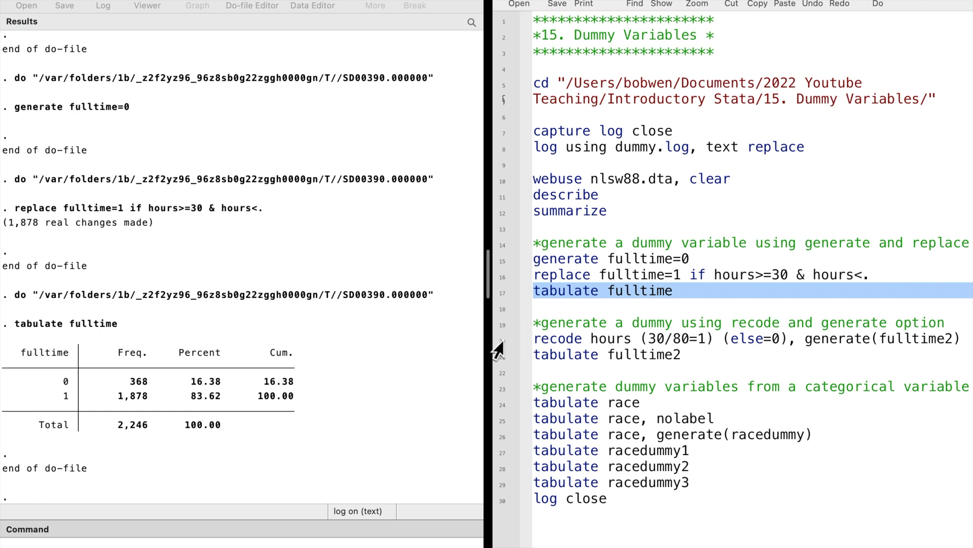
click(497, 326)
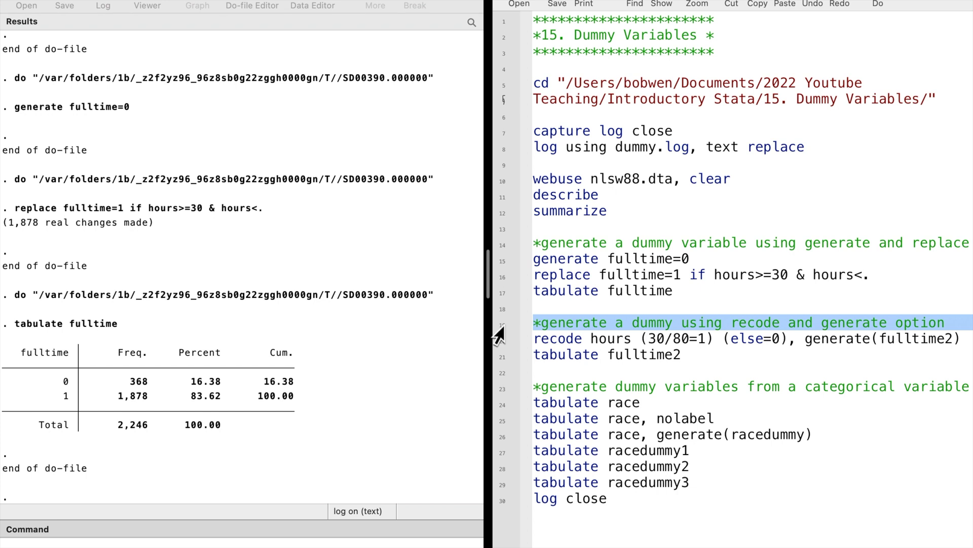
Recode hours 30–80 into fulltime2 and tabulate it, matching the 368/1,878 split.
click(501, 340)
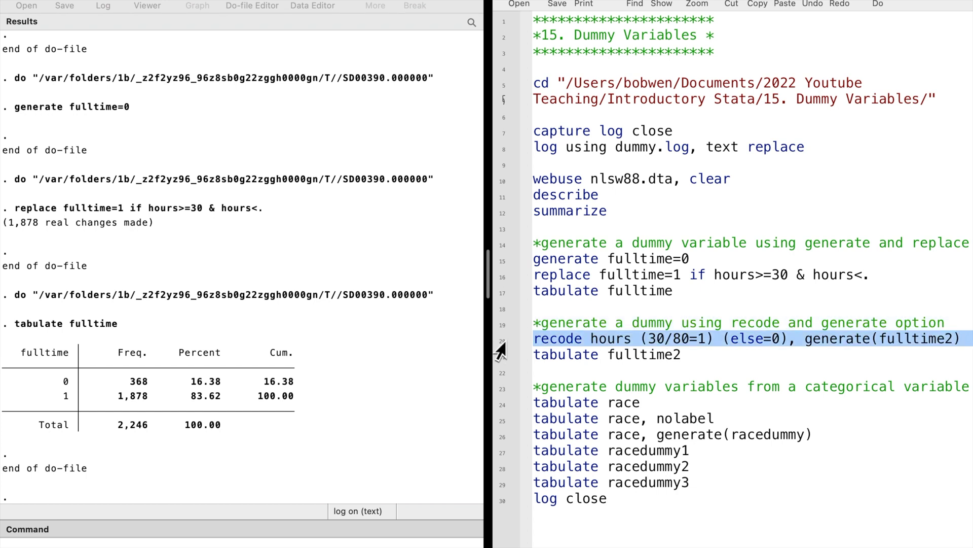
key(super+shift+d)
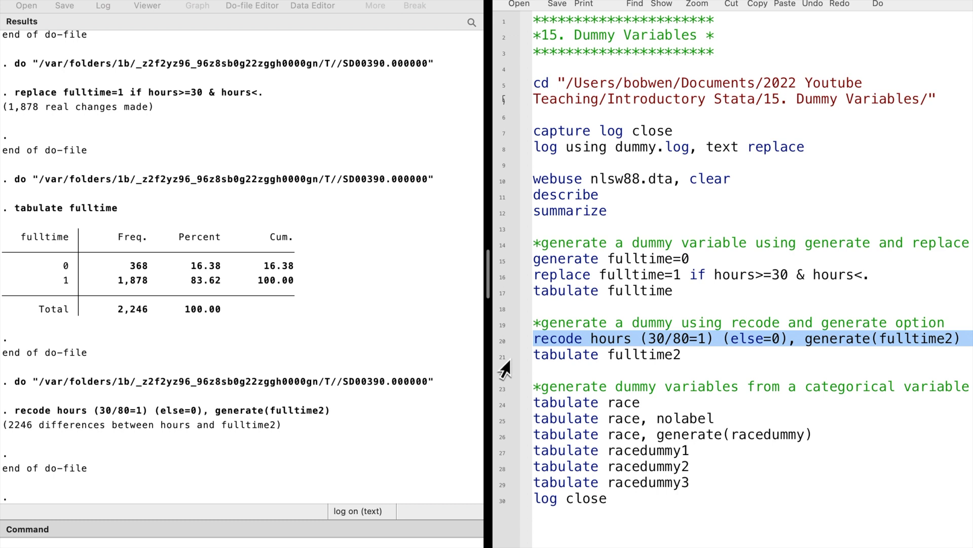
click(499, 358)
key(super+shift+d)
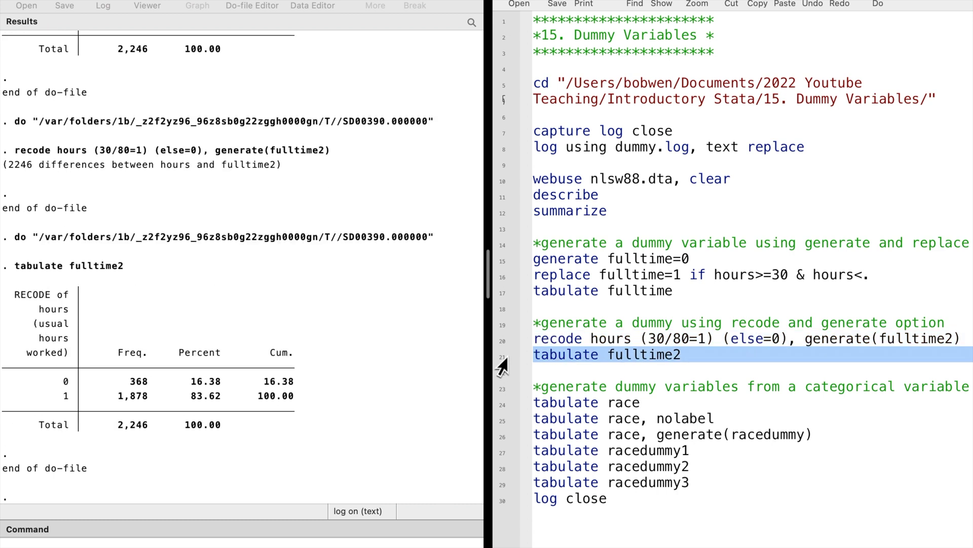
click(185, 107)
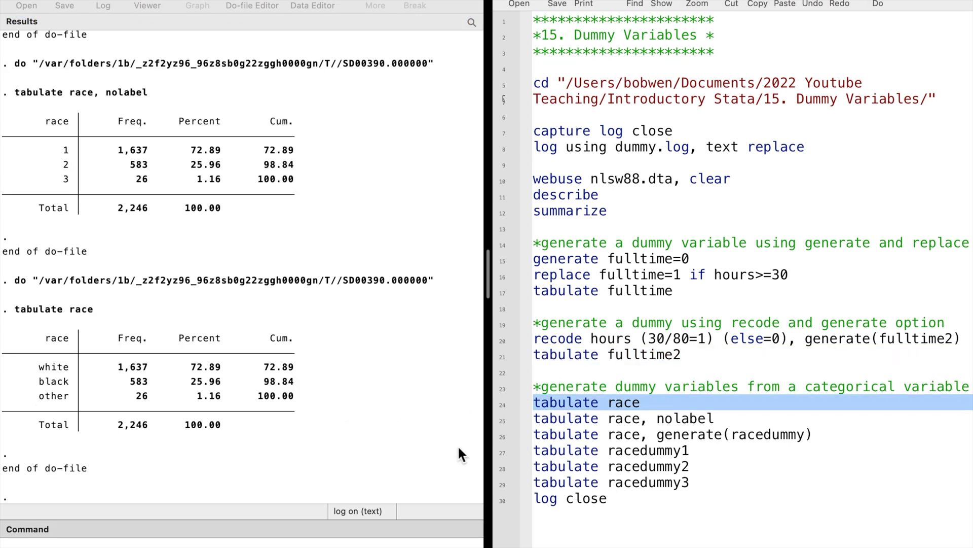
Tabulate race with nolabel, then run tabulate race, generate(racedummy) to create the dummies.
click(497, 421)
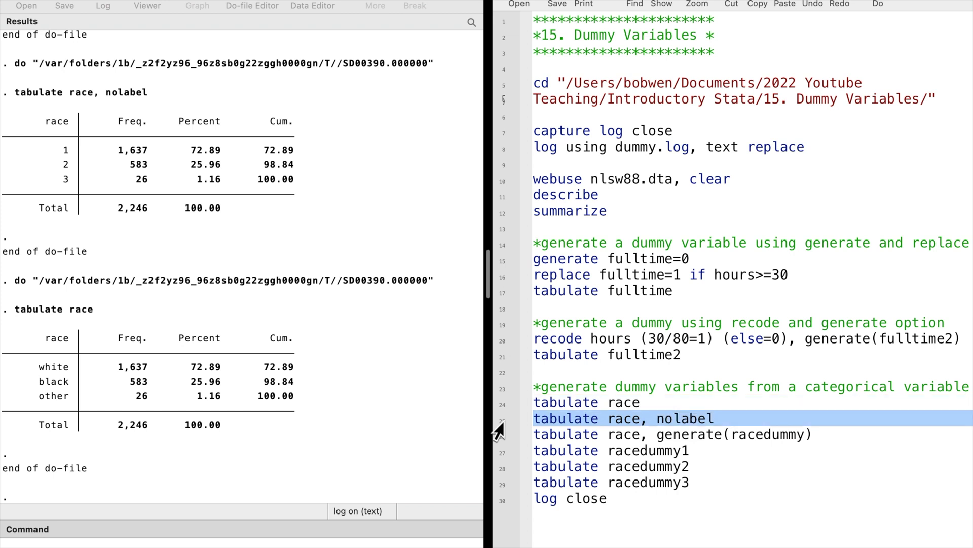
key(super+shift+d)
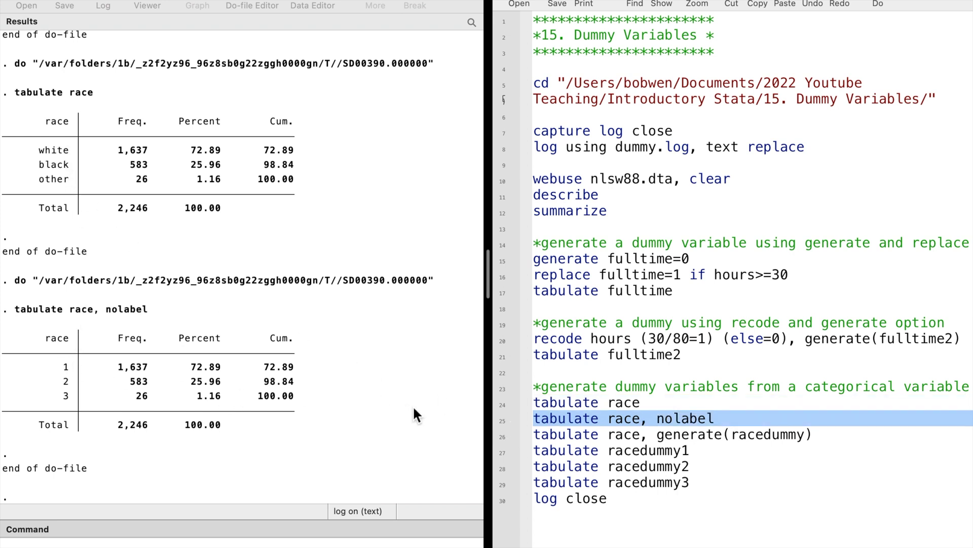
click(496, 436)
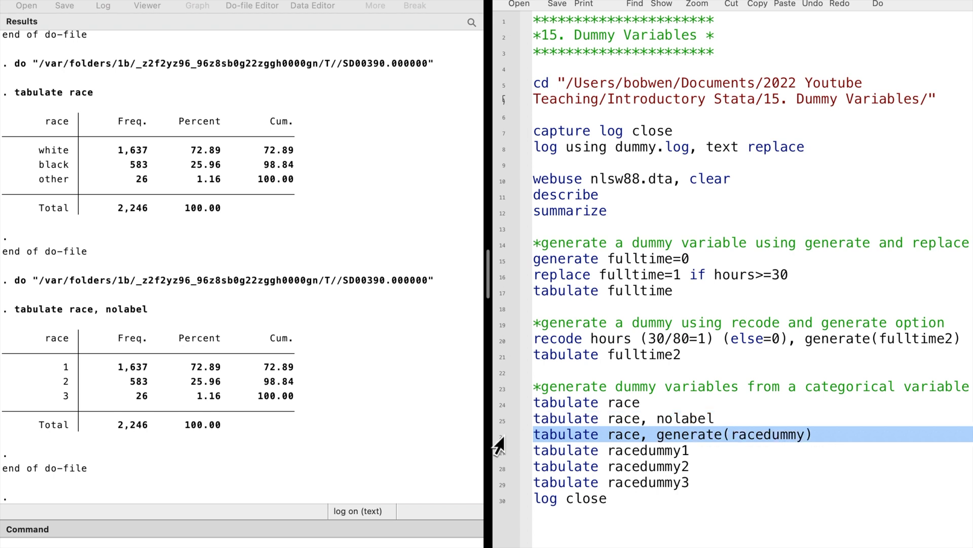
key(super+shift+d)
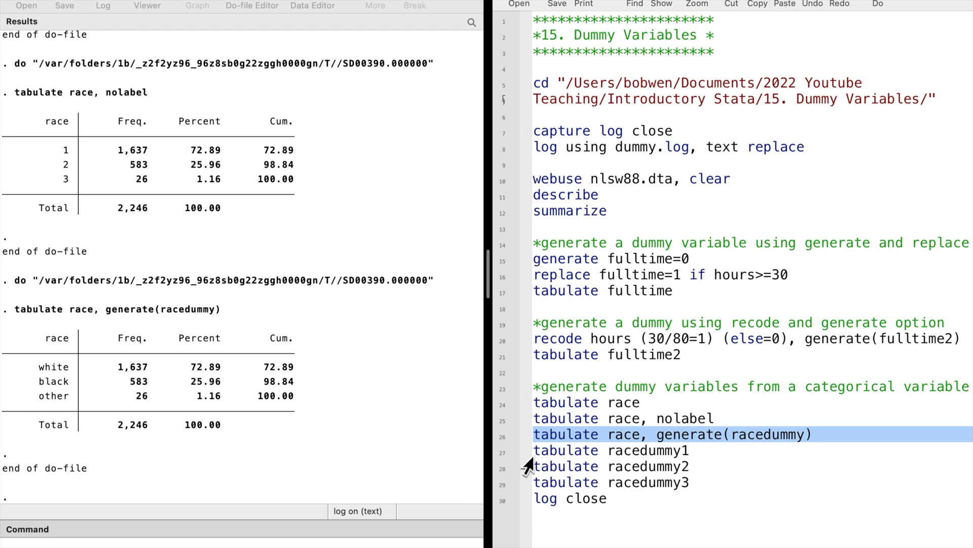
Tabulate racedummy1 and racedummy2, showing 1,637 white and 583 black coded 1.
click(500, 453)
key(super+shift+d)
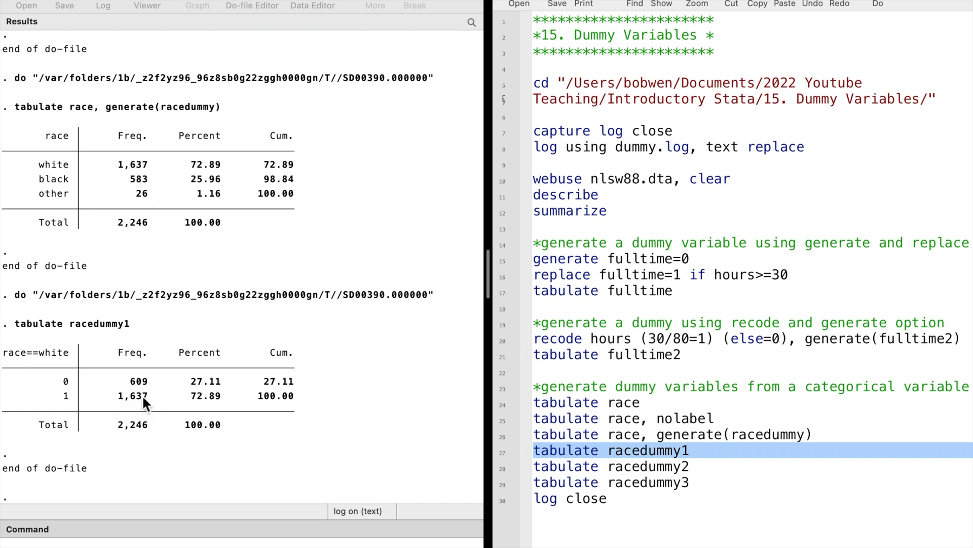
click(501, 469)
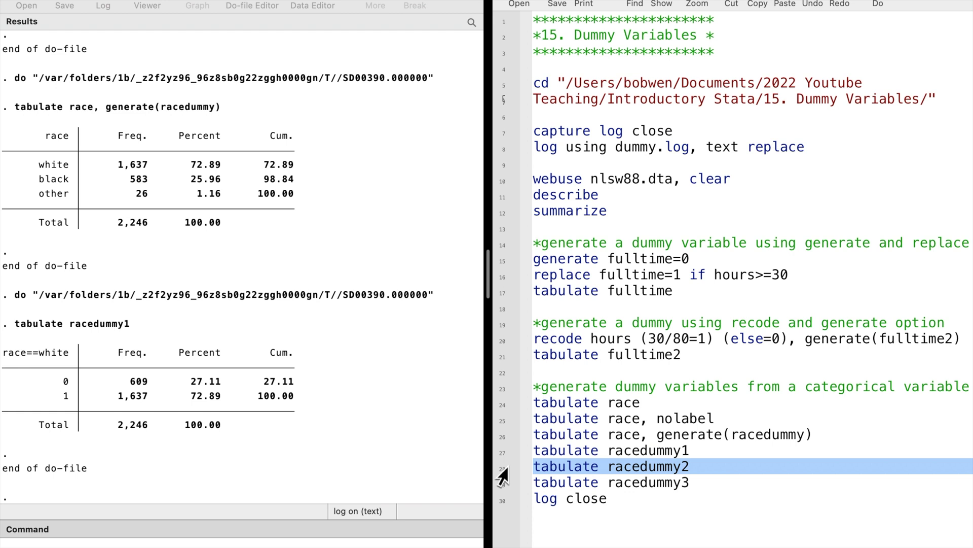
key(super+shift+d)
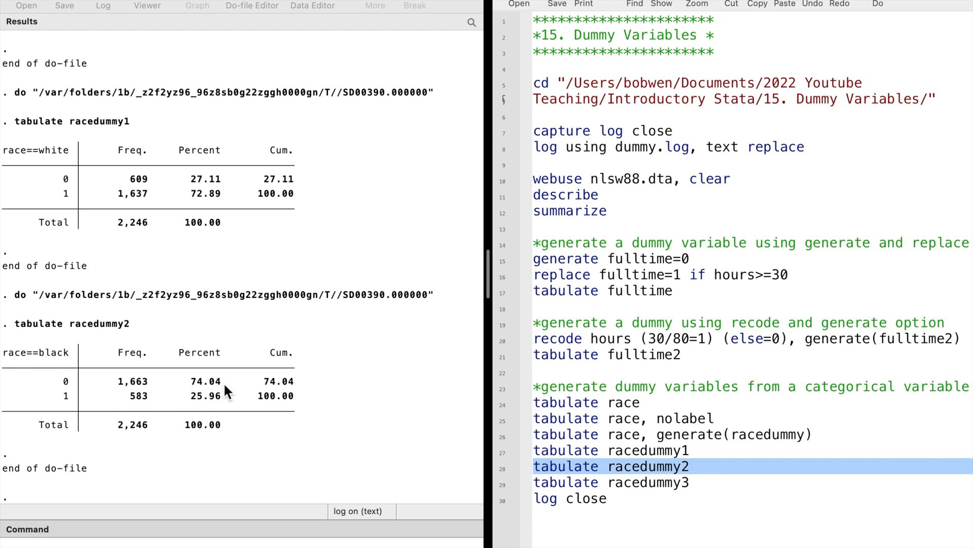